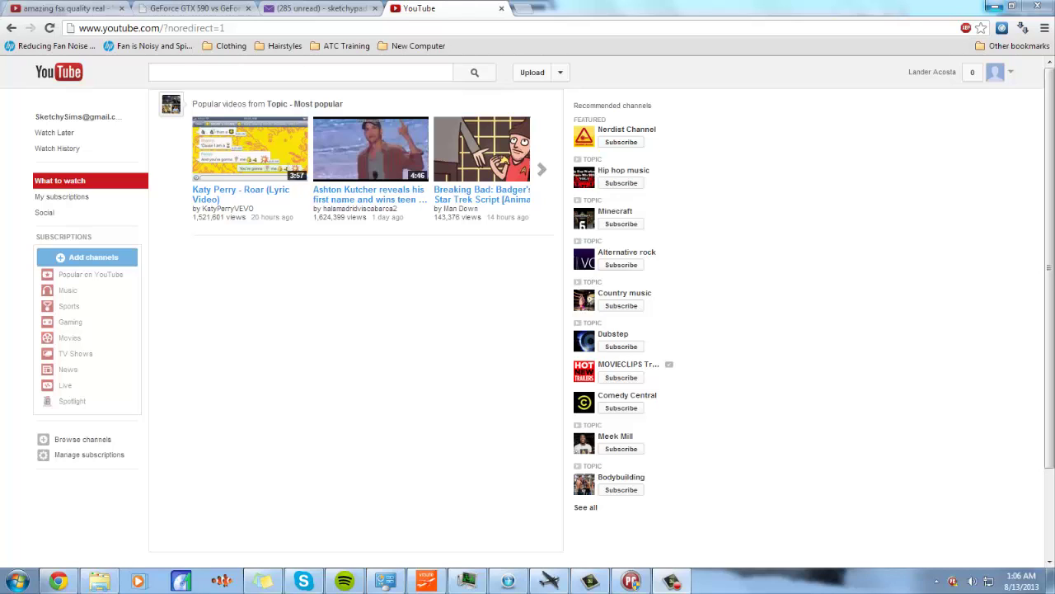
# Step: View the list of accounts available for switching and dismiss the Windows color scheme dialog
pyautogui.click(996, 74)
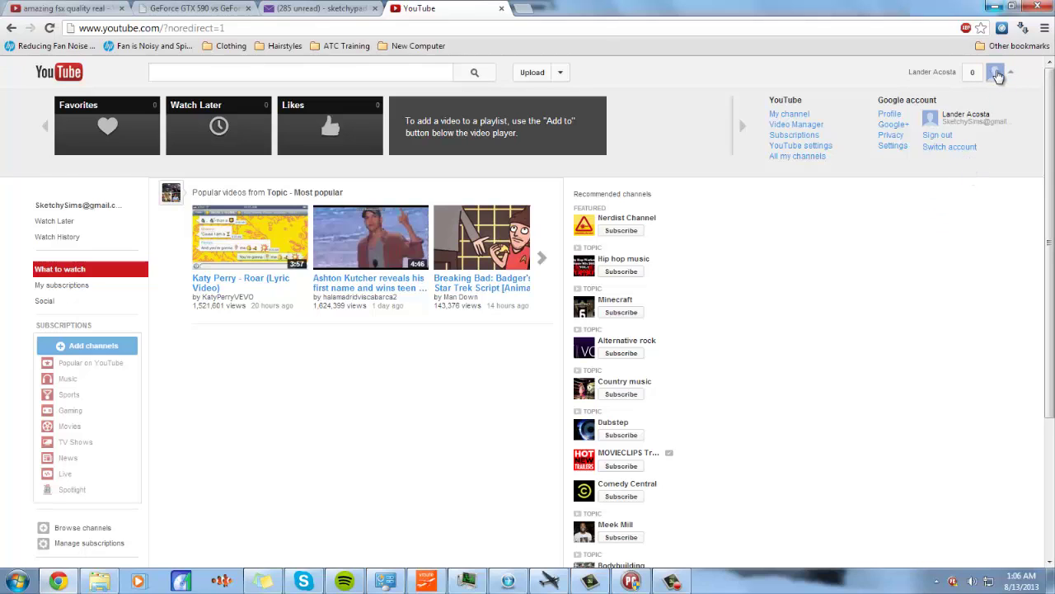
pyautogui.click(997, 75)
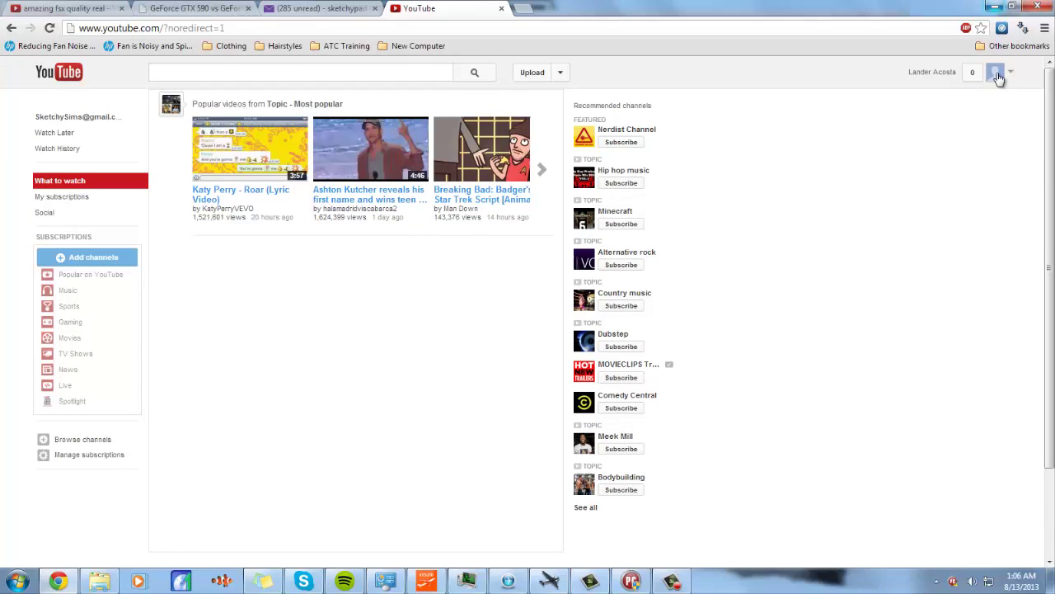
pyautogui.click(996, 76)
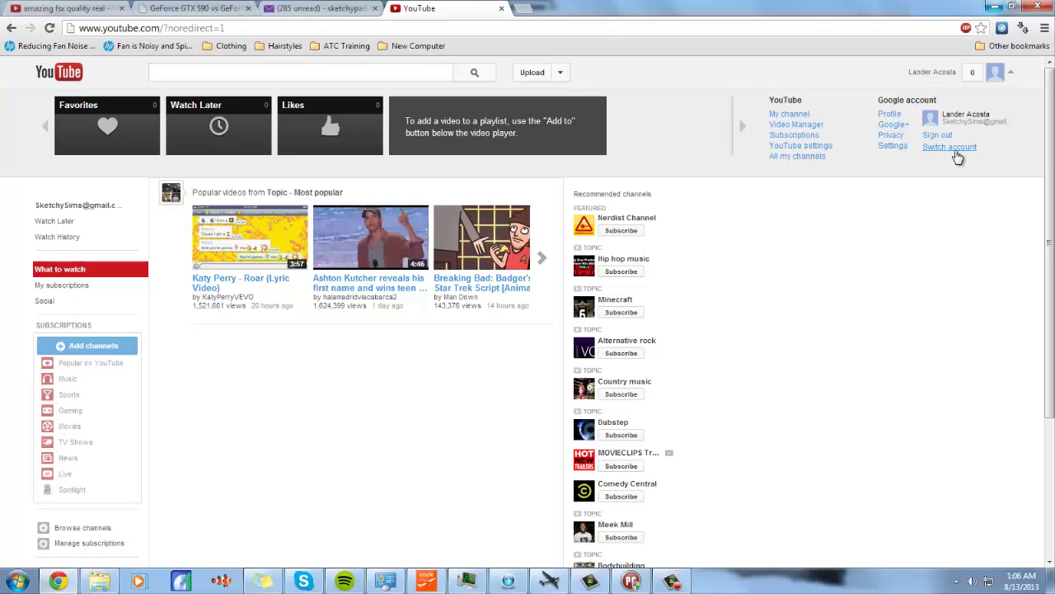
pyautogui.click(955, 148)
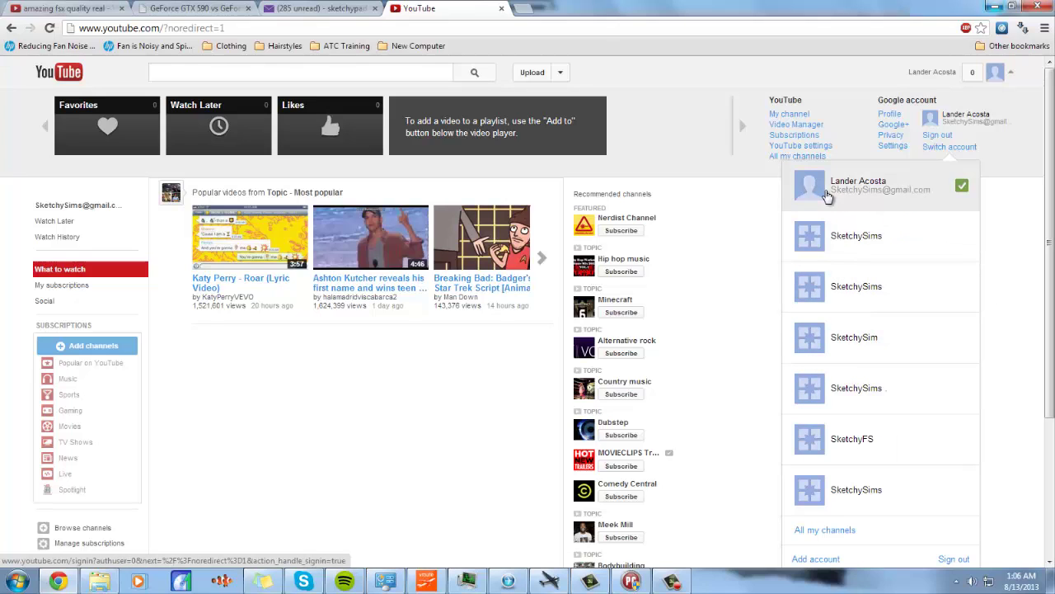
pyautogui.click(996, 78)
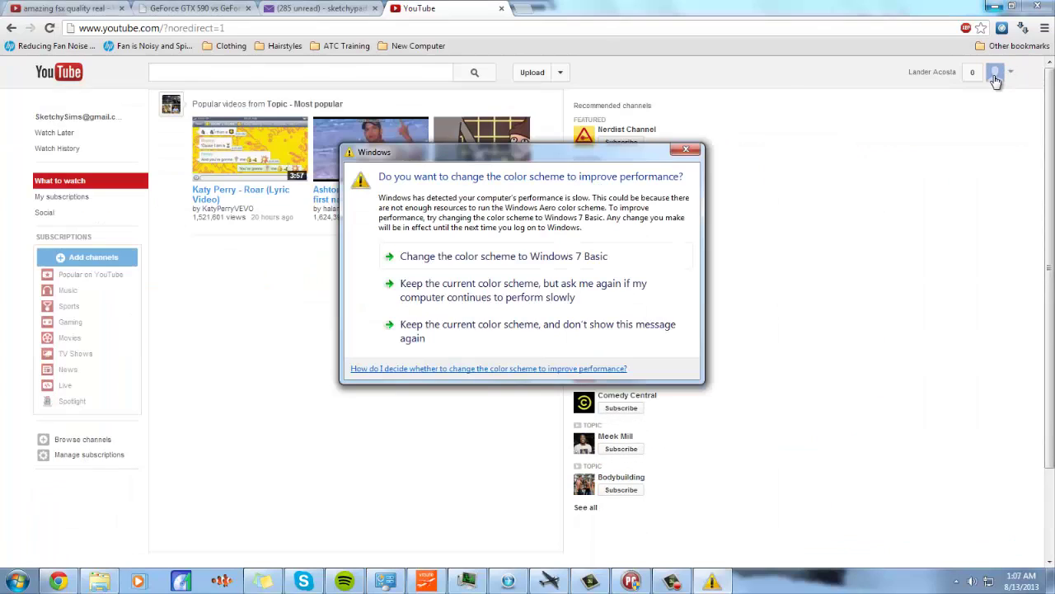
pyautogui.click(684, 152)
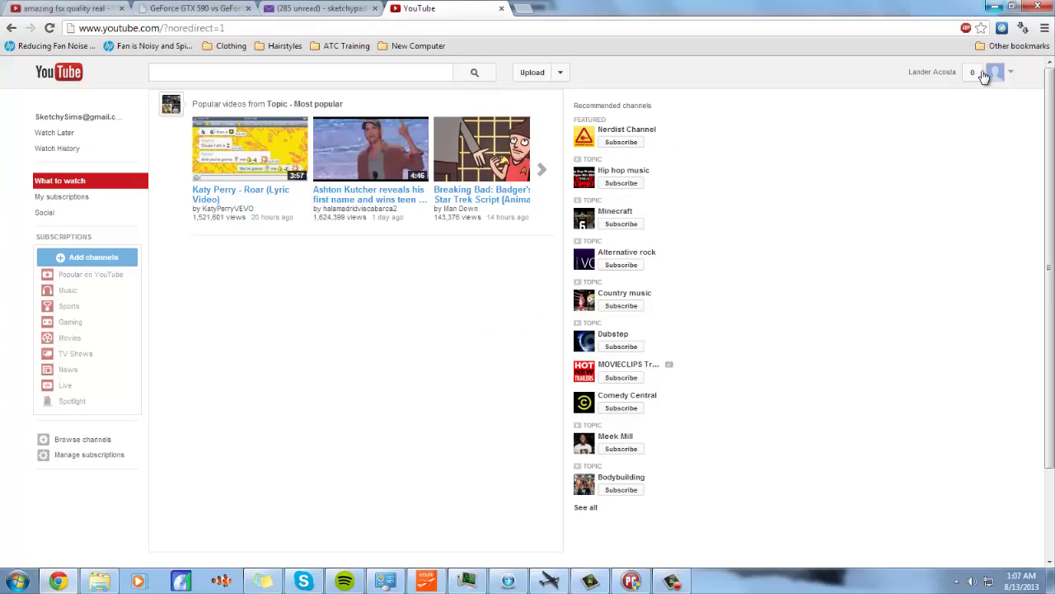
# Step: Go to the Google+ section of the Google account settings and open the page for disabling Google+ or deleting the profile
pyautogui.click(995, 72)
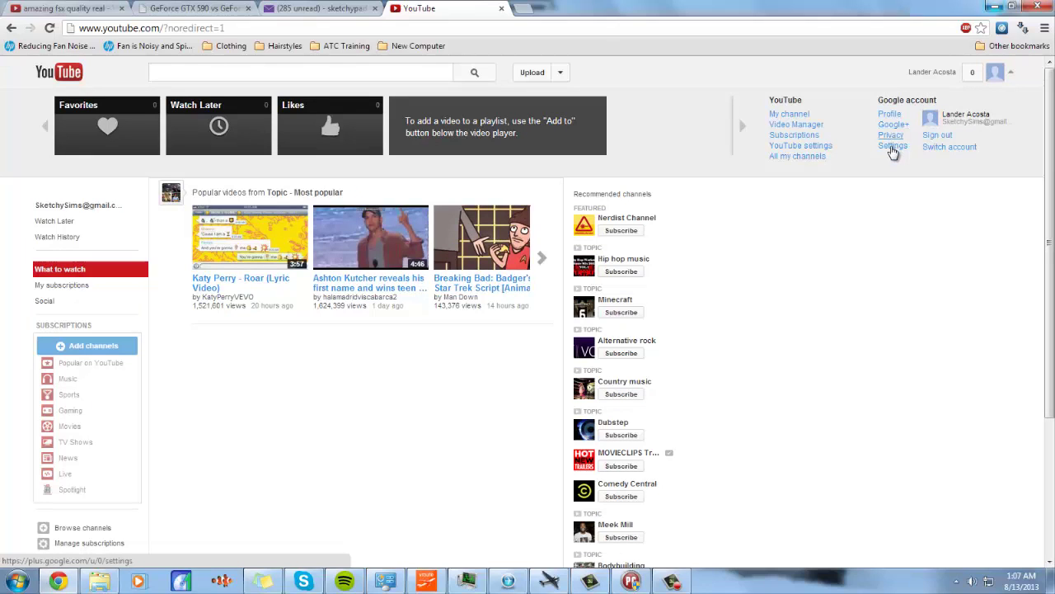
pyautogui.click(893, 147)
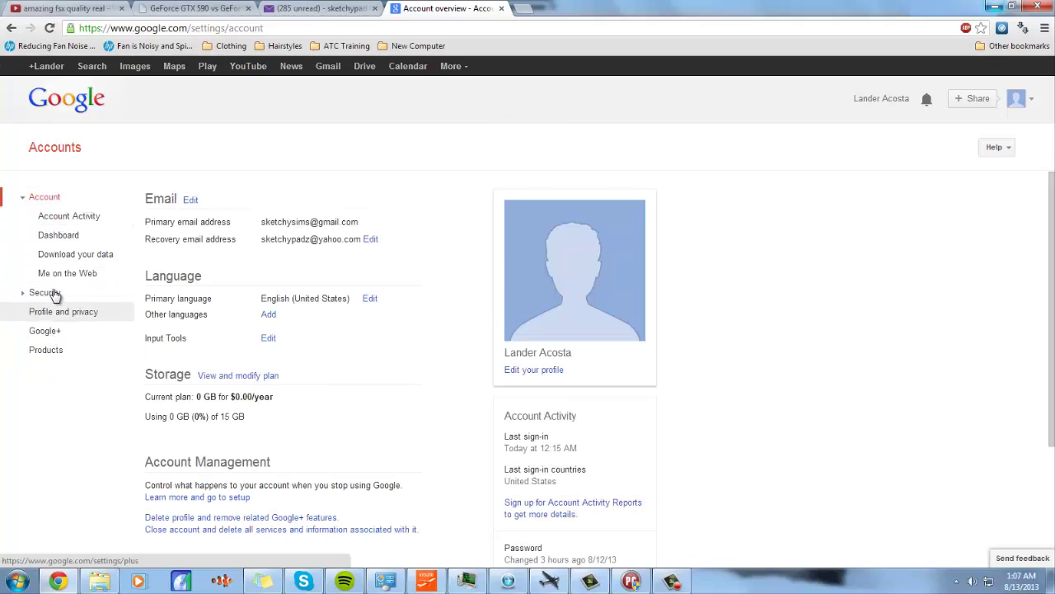
pyautogui.click(63, 333)
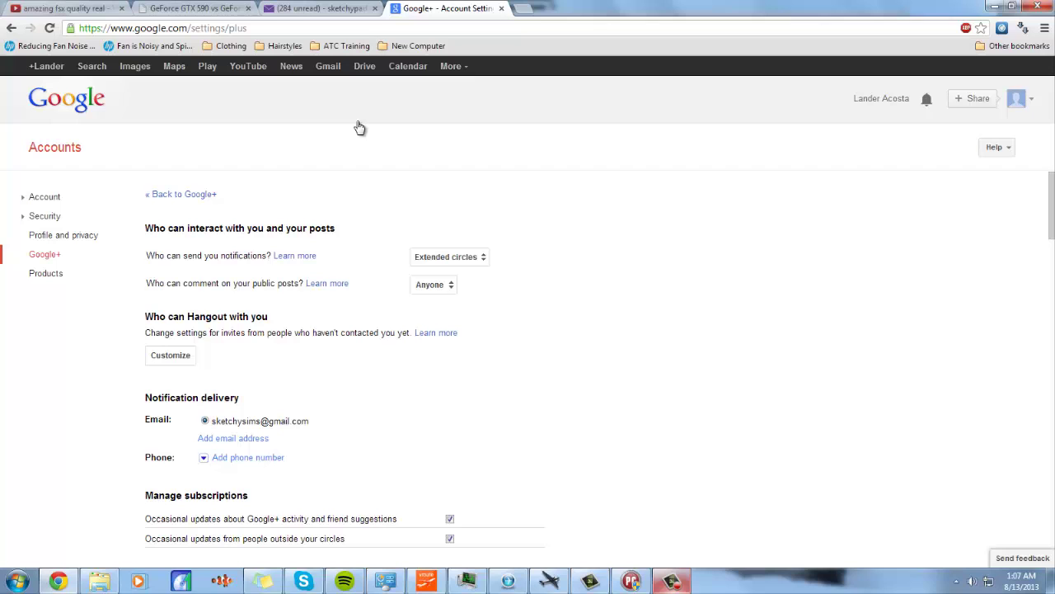
pyautogui.scroll(-5, 359, 127)
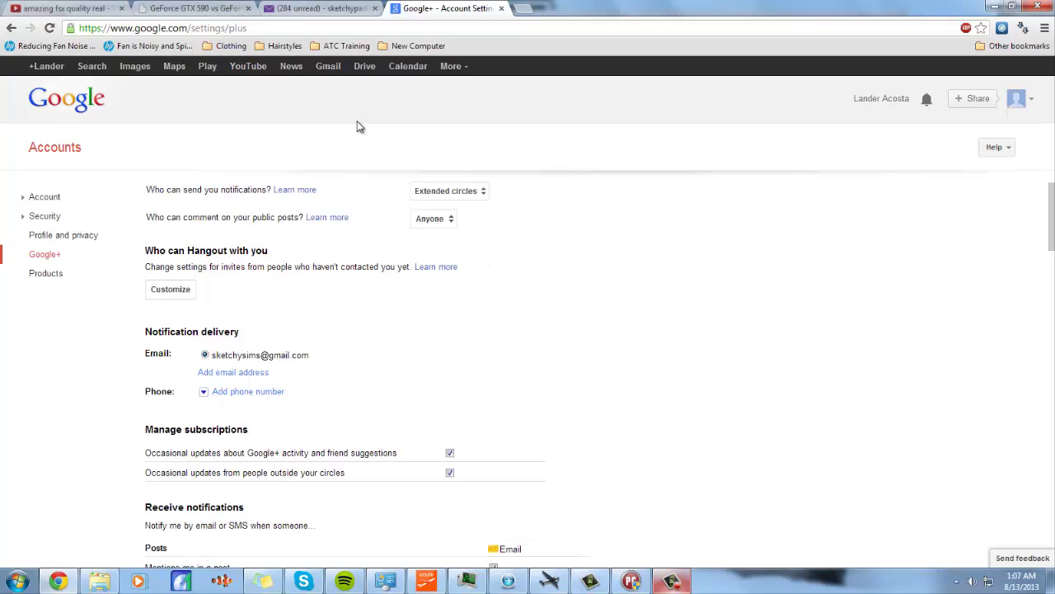
pyautogui.scroll(-15, 359, 126)
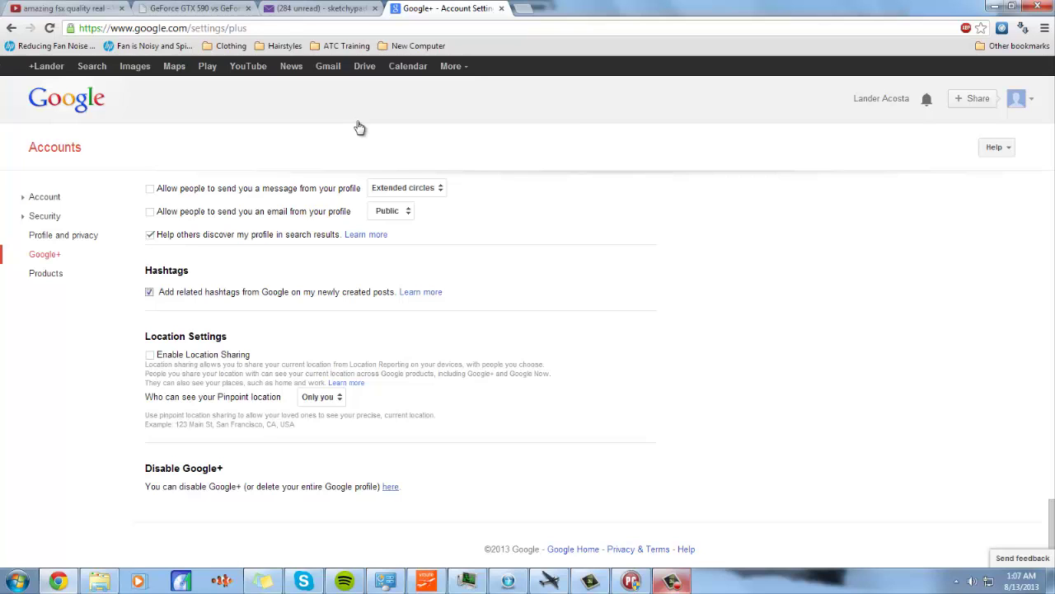
pyautogui.click(390, 487)
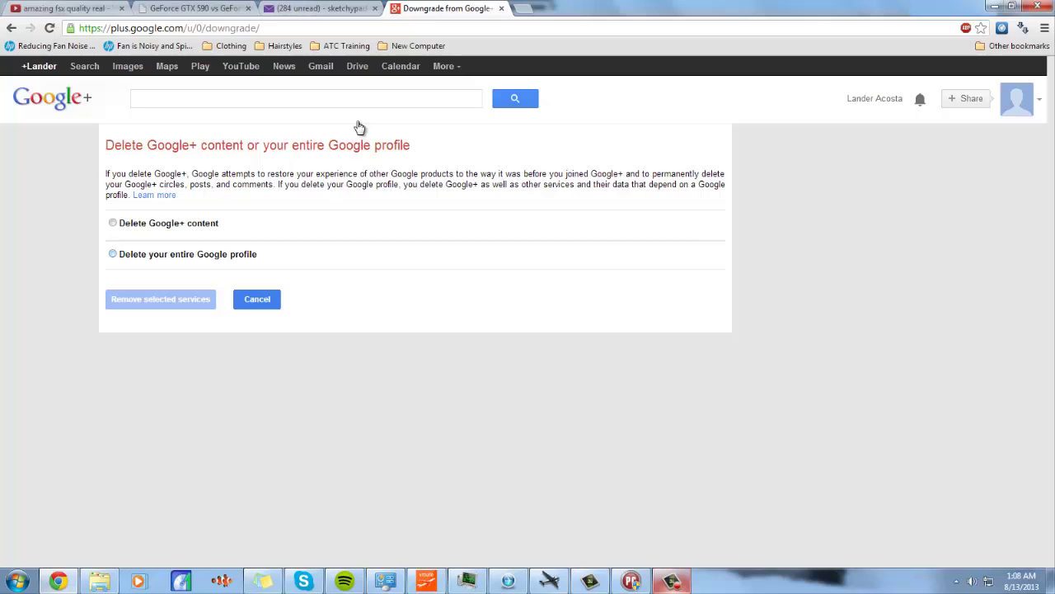
# Step: Choose to delete the entire Google profile and check whether the YouTube channel is linked to the Google+ profile
pyautogui.press('Down')
pyautogui.scroll(-3, 360, 127)
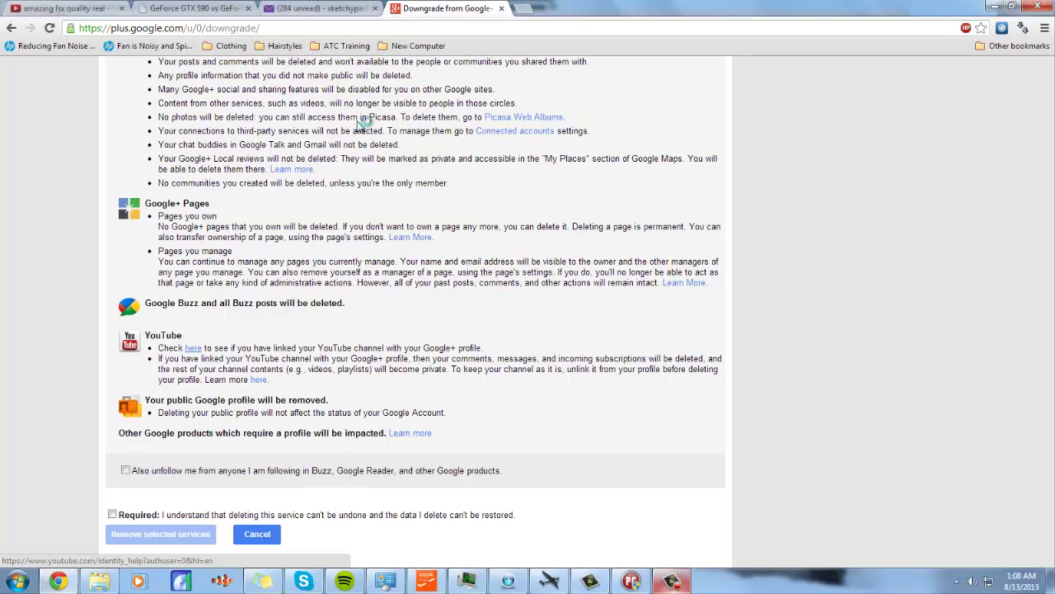
pyautogui.rightClick(192, 349)
pyautogui.click(245, 359)
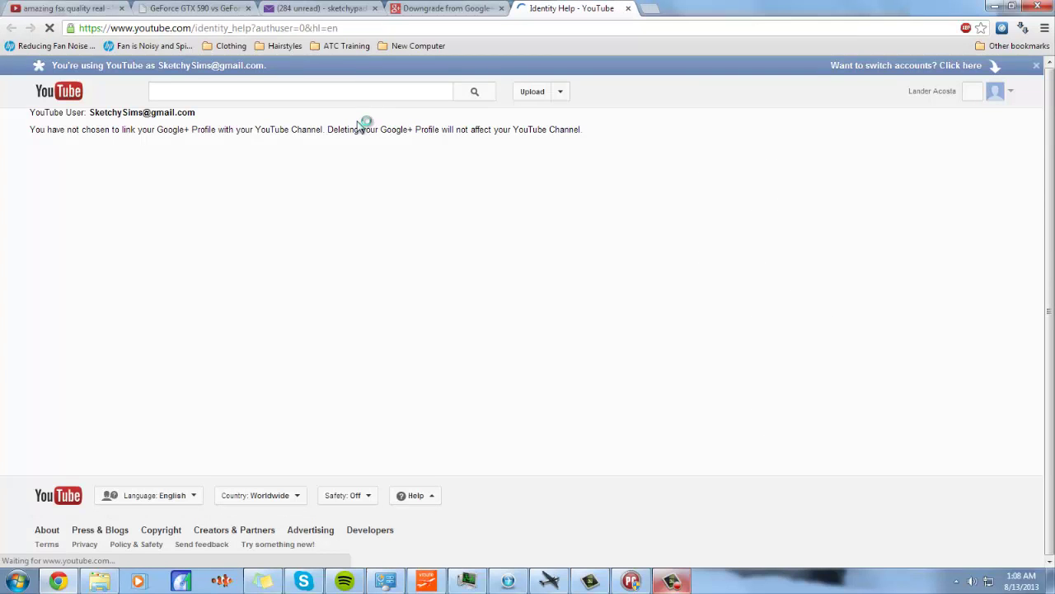
pyautogui.moveTo(80, 129); pyautogui.dragTo(302, 129)
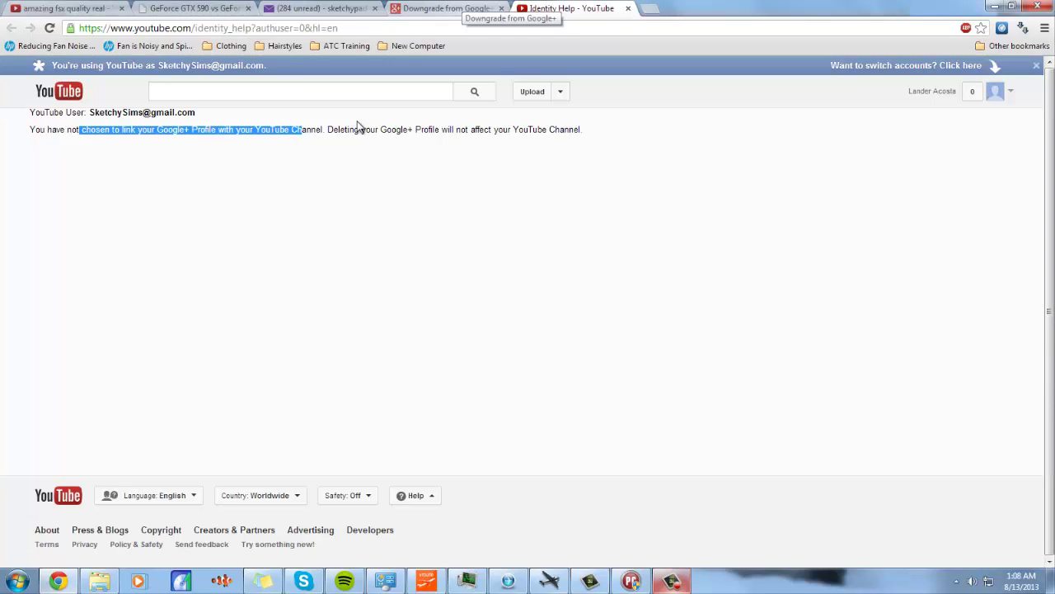
pyautogui.hotkey('ctrl', 'shift', 'Tab')
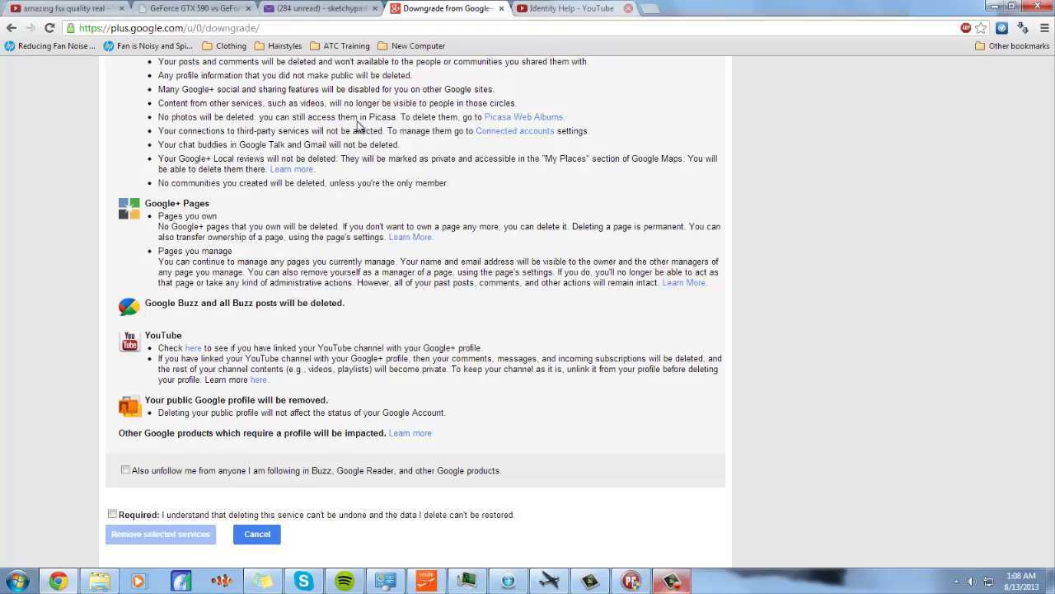
pyautogui.click(628, 8)
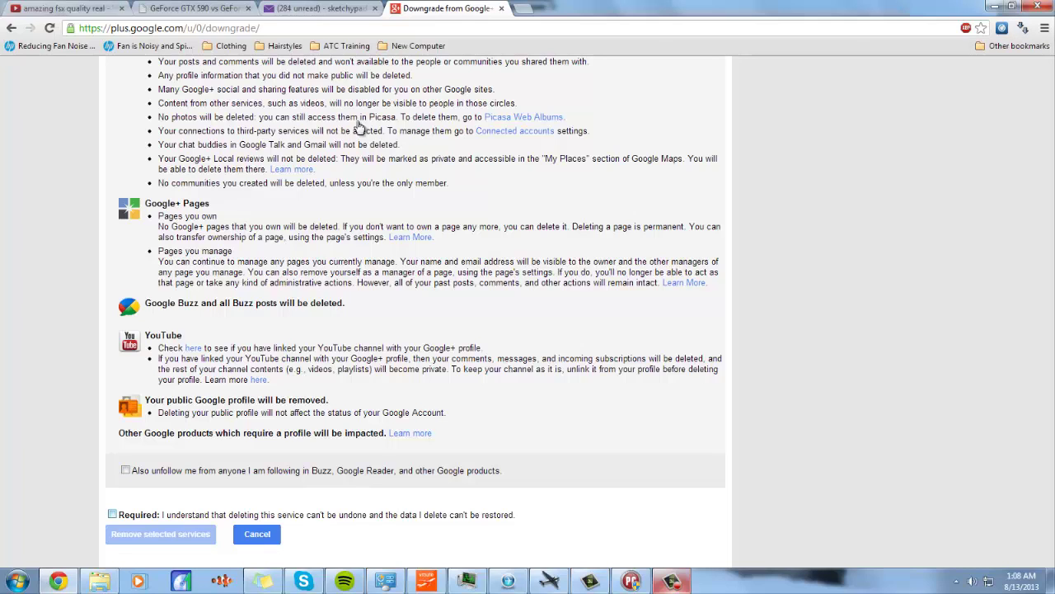
# Step: Opt to unfollow everyone in other Google products, accept the required deletion acknowledgement, and remove the selected services
pyautogui.click(112, 514)
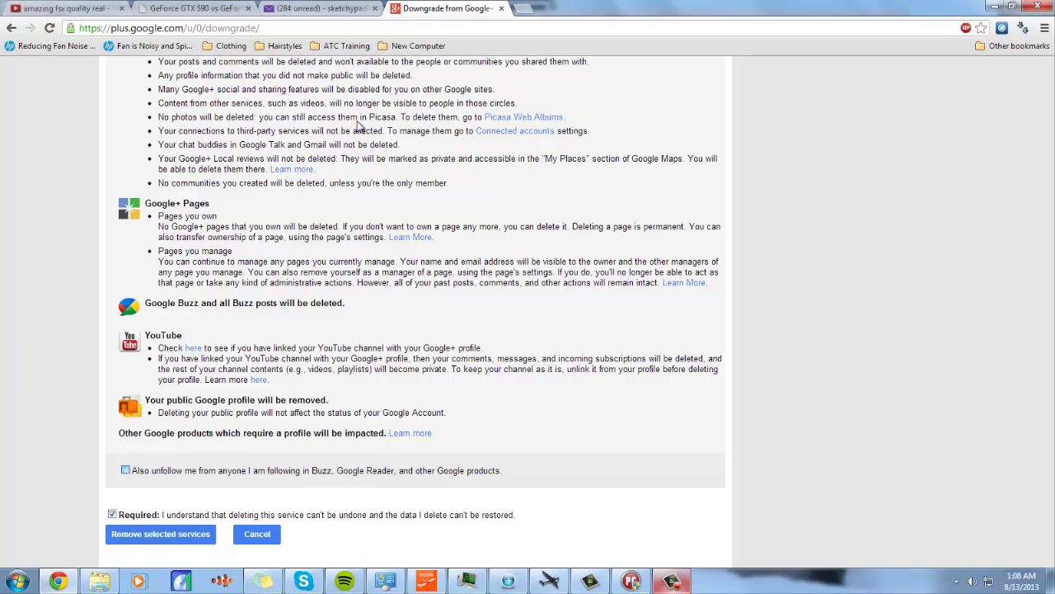
pyautogui.click(125, 469)
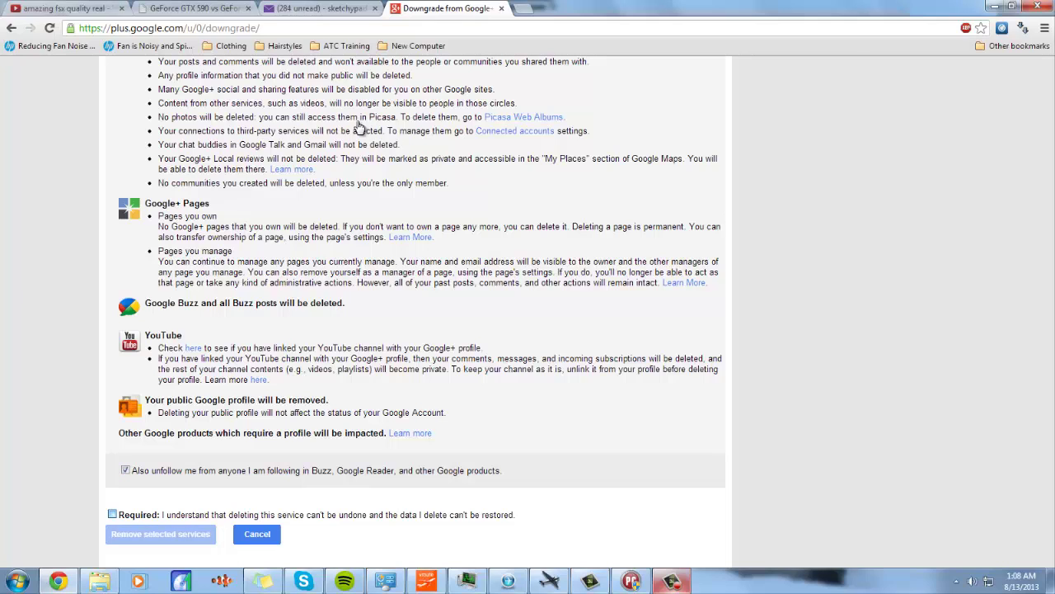
pyautogui.press('Tab')
pyautogui.press('space')
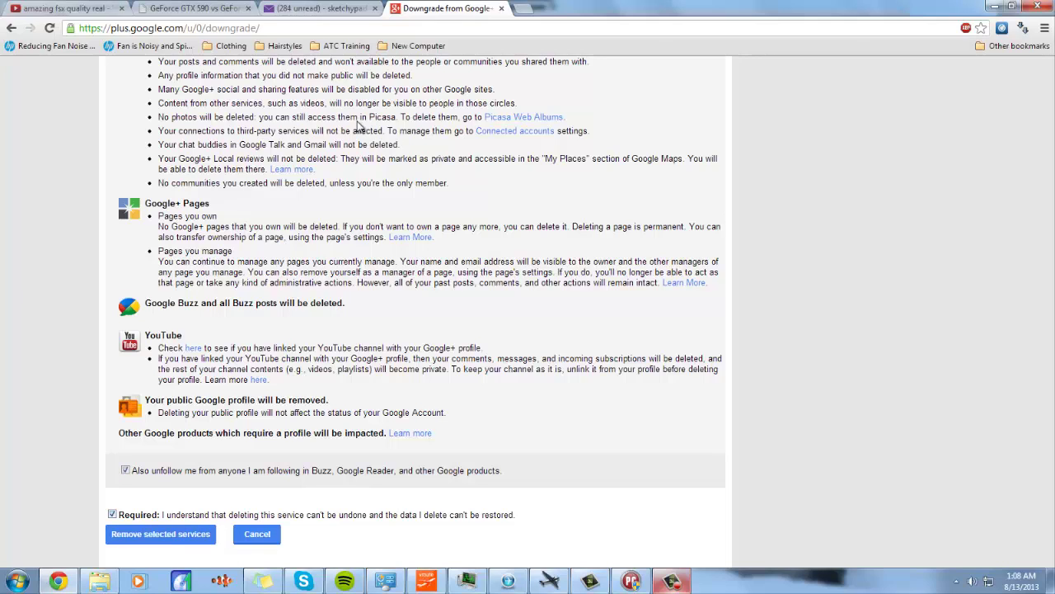
pyautogui.press('Tab')
pyautogui.press('Return')
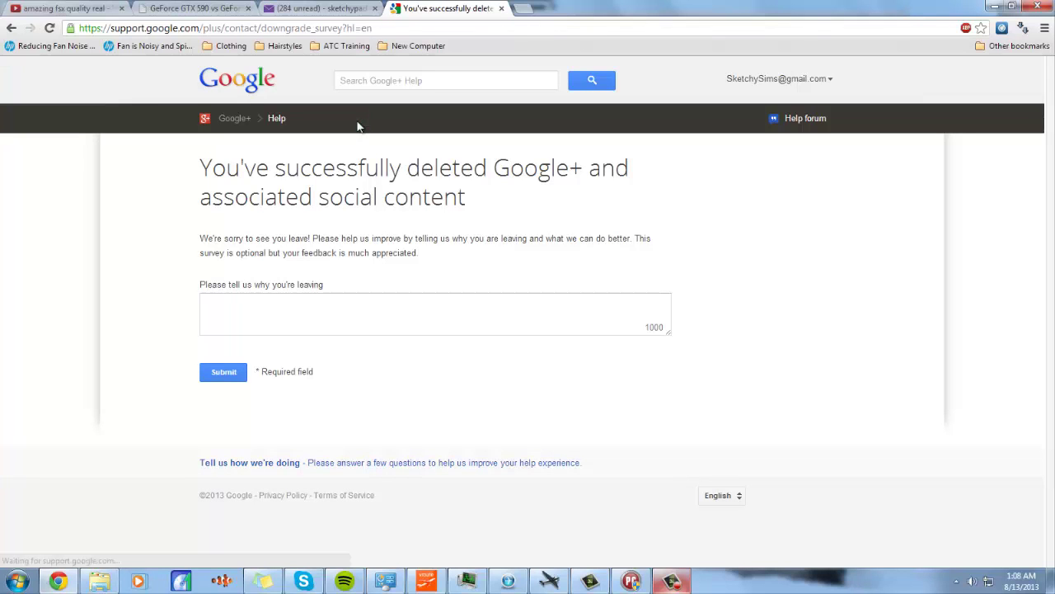
# Step: Go to youtube.com
pyautogui.hotkey('ctrl', 'l')
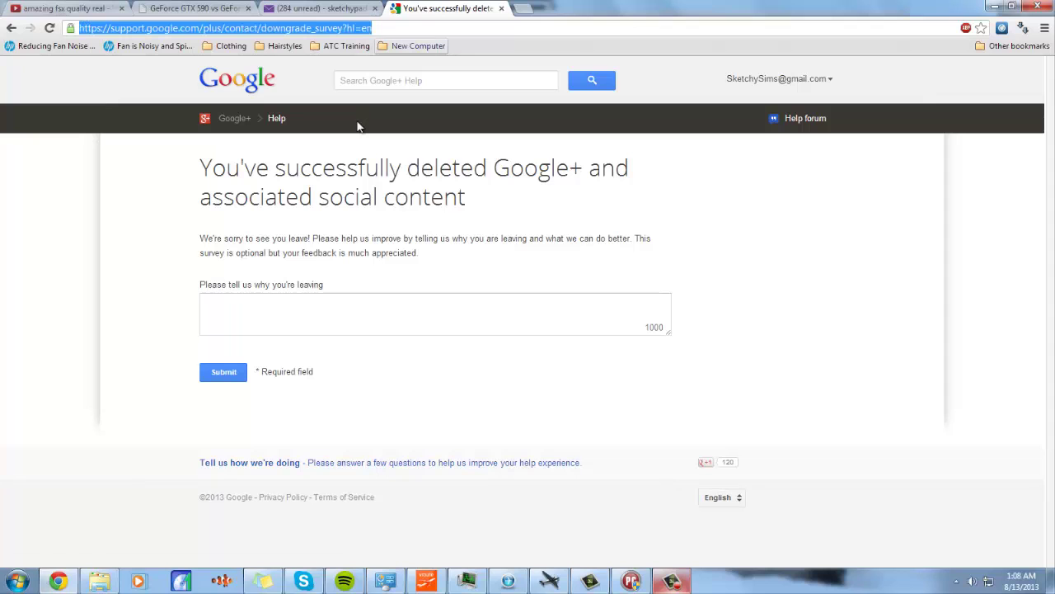
pyautogui.write('yoyu')
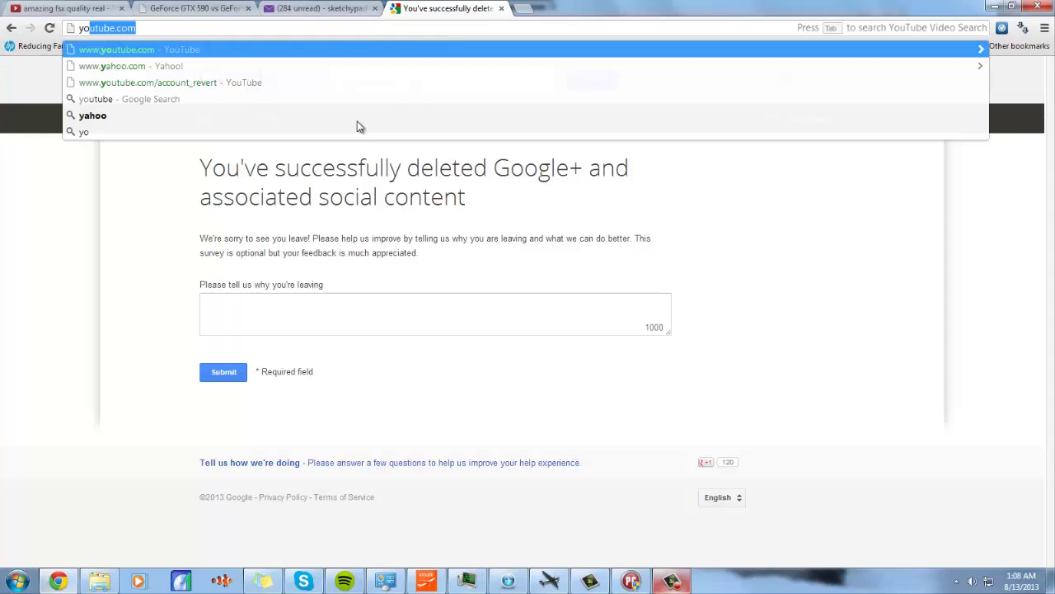
pyautogui.press('Return')
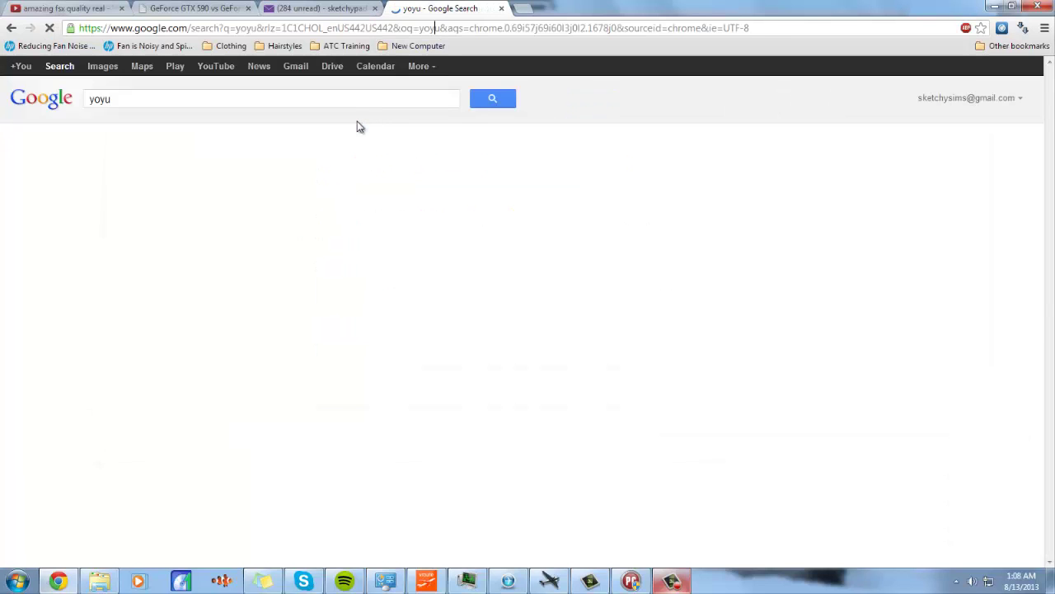
pyautogui.hotkey('ctrl', 'l')
pyautogui.write('youtube.com')
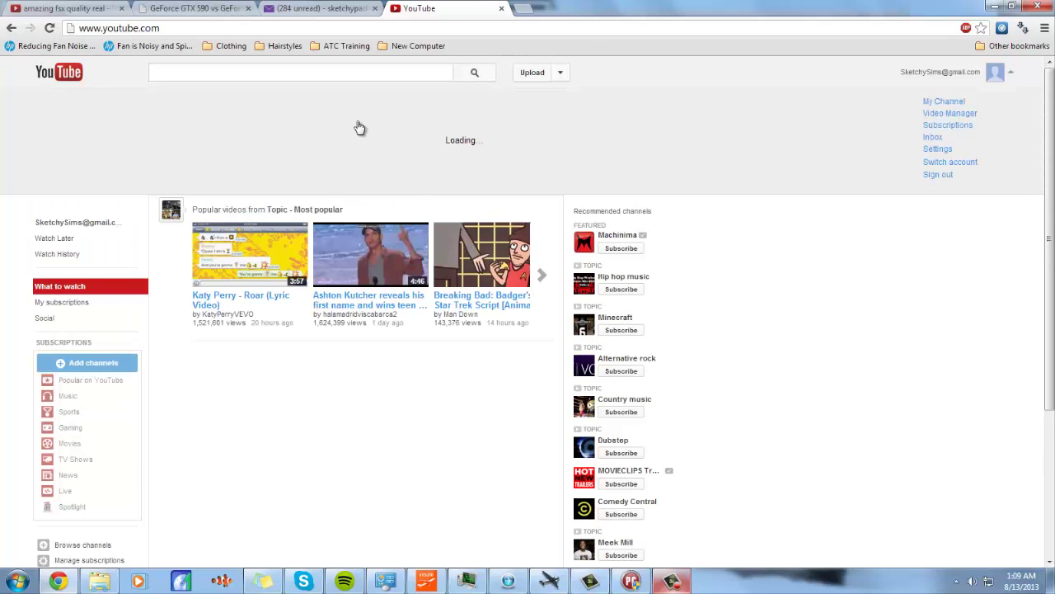
# Step: Open the channel setup for the account, set the gender to Male, and create the YouTube channel
pyautogui.click(359, 126)
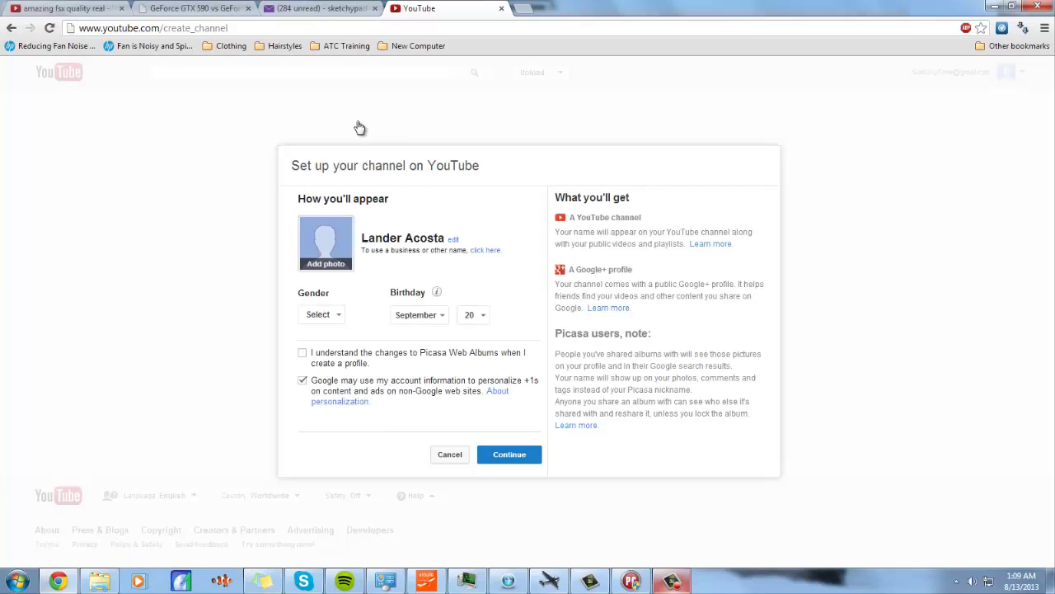
pyautogui.press('space')
pyautogui.press('space')
pyautogui.press('Down')
pyautogui.press('Down')
pyautogui.press('Down')
pyautogui.press('Up')
pyautogui.press('Up')
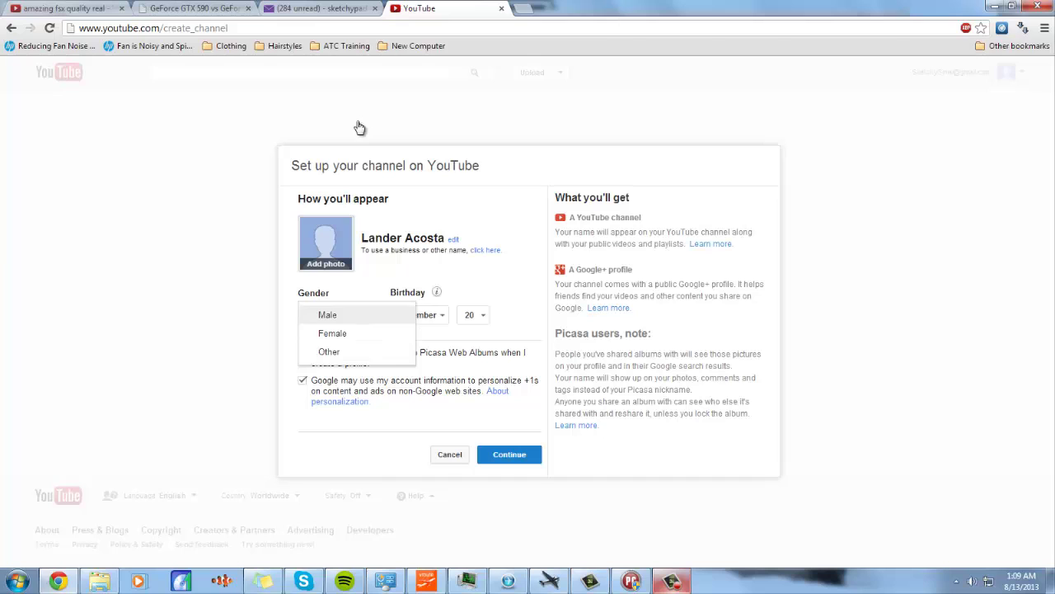
pyautogui.press('Return')
pyautogui.press('Return')
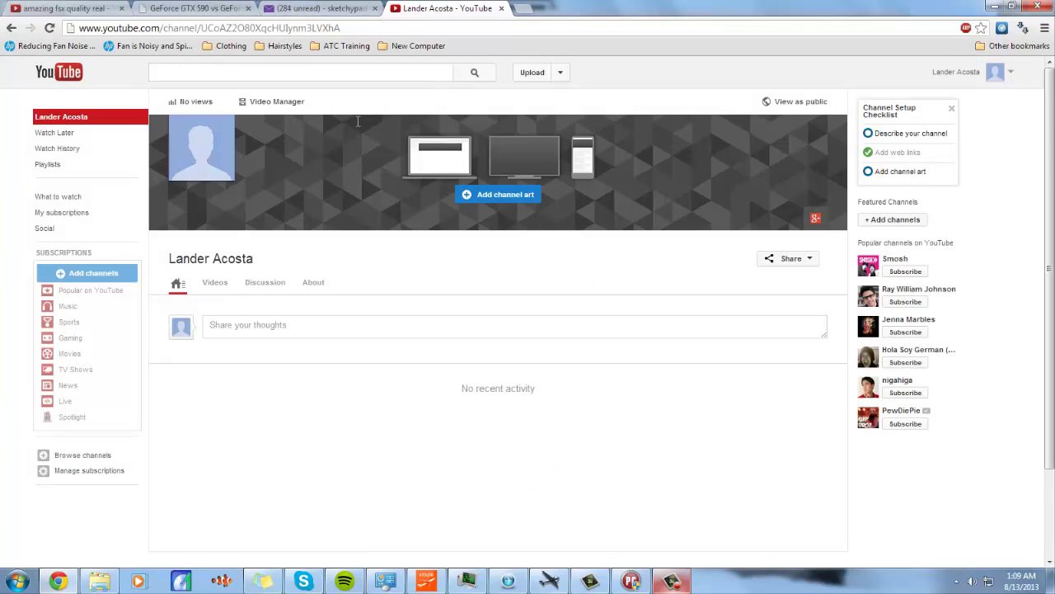
# Step: Open the advanced YouTube account settings and start creating a custom URL for the new channel
pyautogui.moveTo(173, 28); pyautogui.dragTo(341, 28)
pyautogui.click(341, 28)
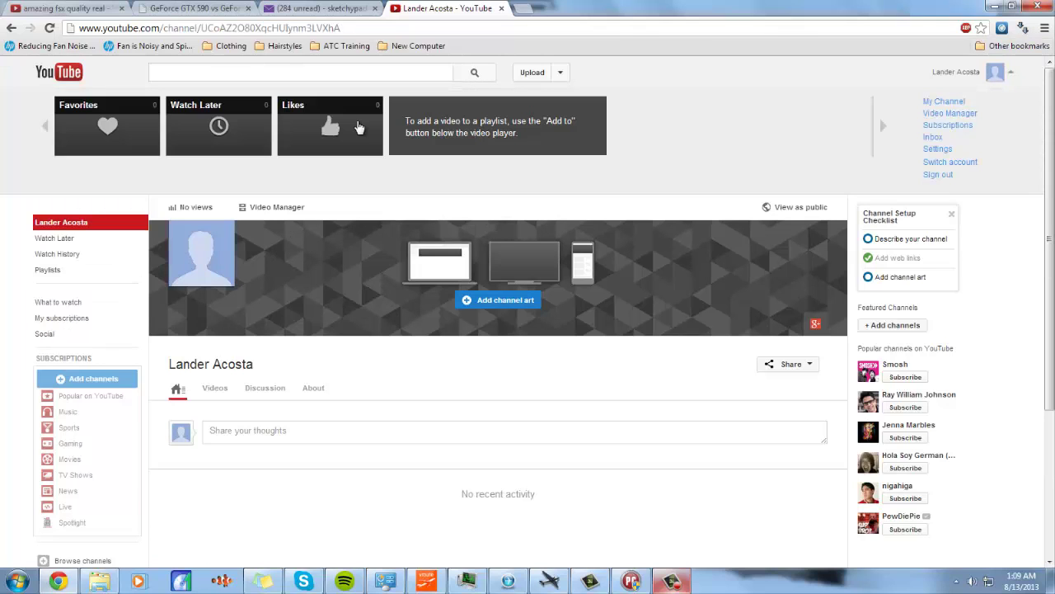
pyautogui.click(359, 126)
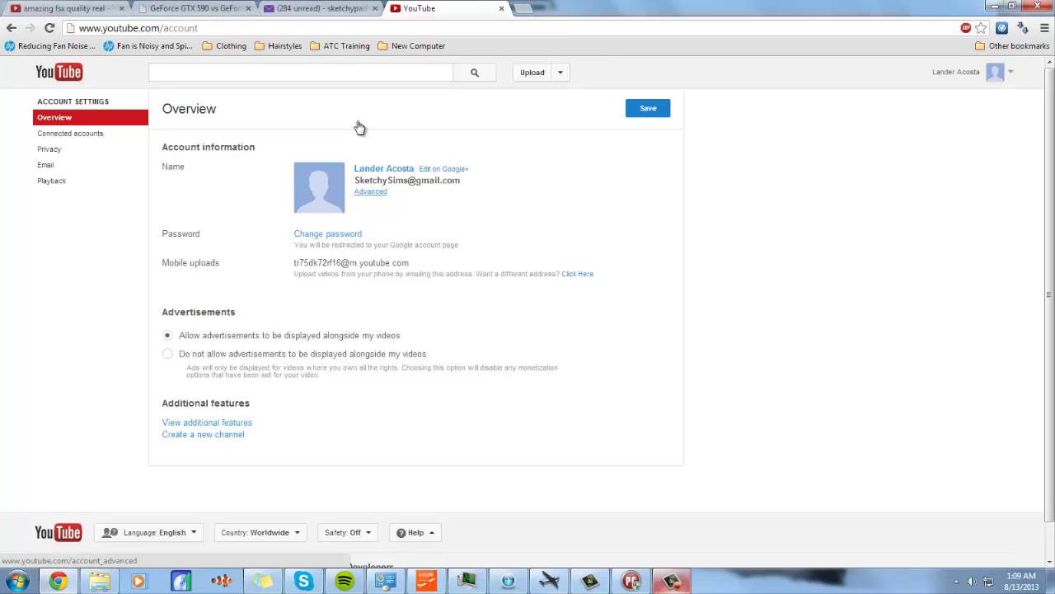
pyautogui.click(360, 126)
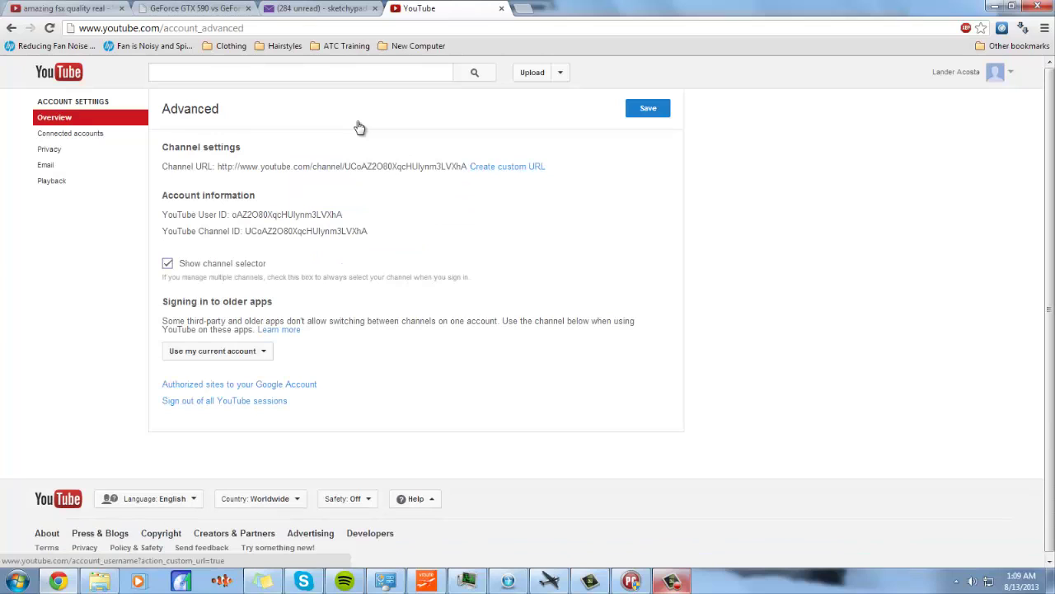
pyautogui.click(360, 126)
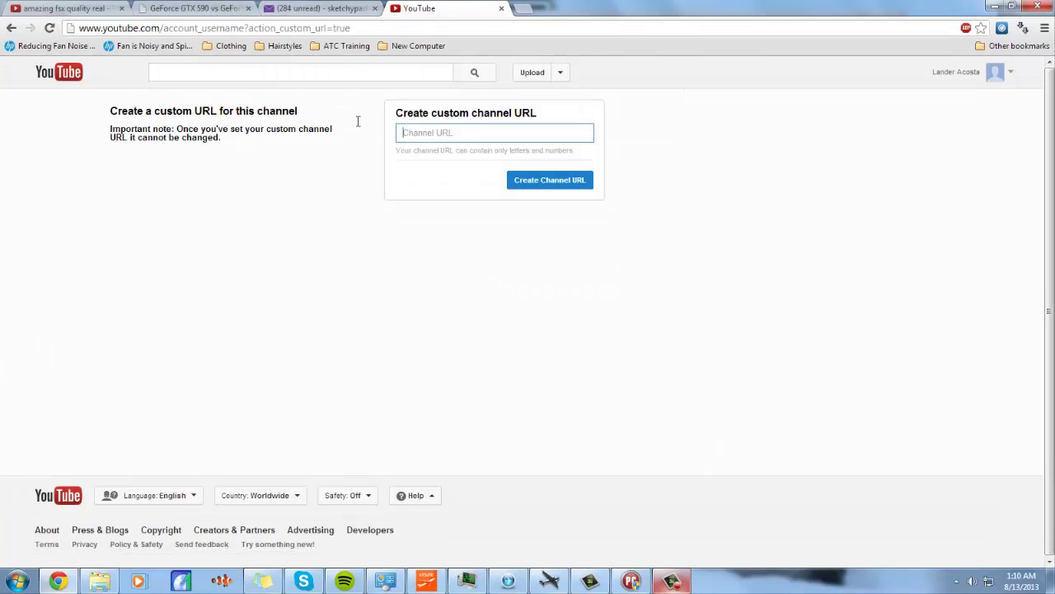
# Step: Try to create the custom channel URL SketchySims
pyautogui.press('Down')
pyautogui.press('Down')
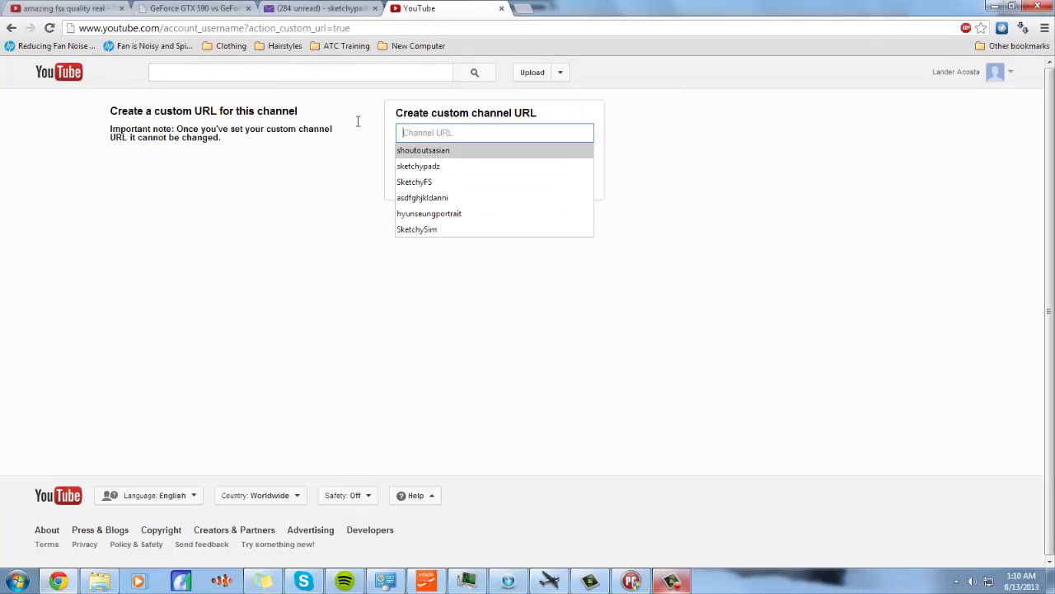
pyautogui.press('Up')
pyautogui.write('Sket')
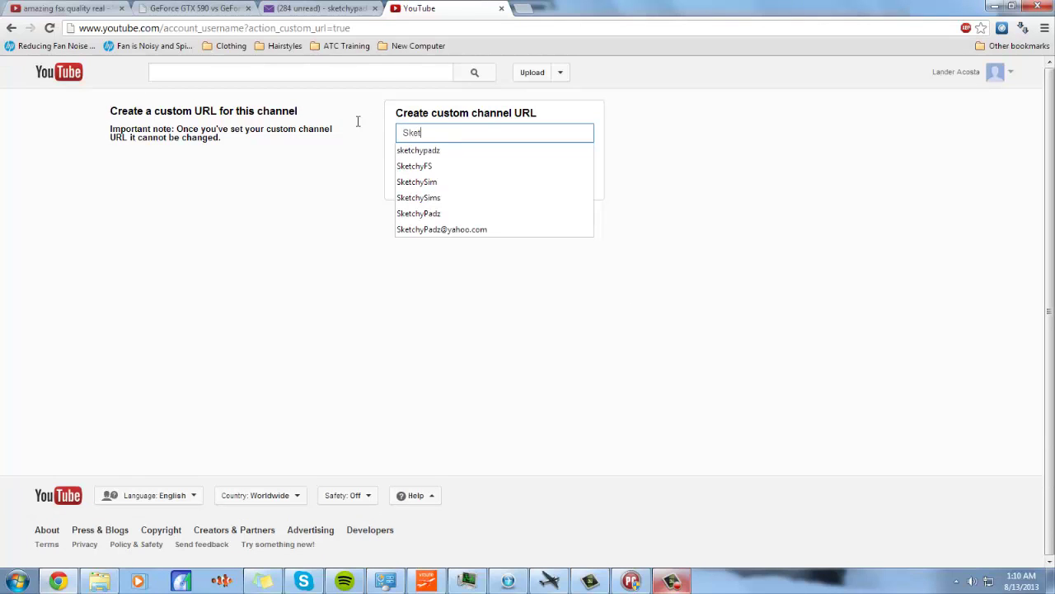
pyautogui.write('chySim')
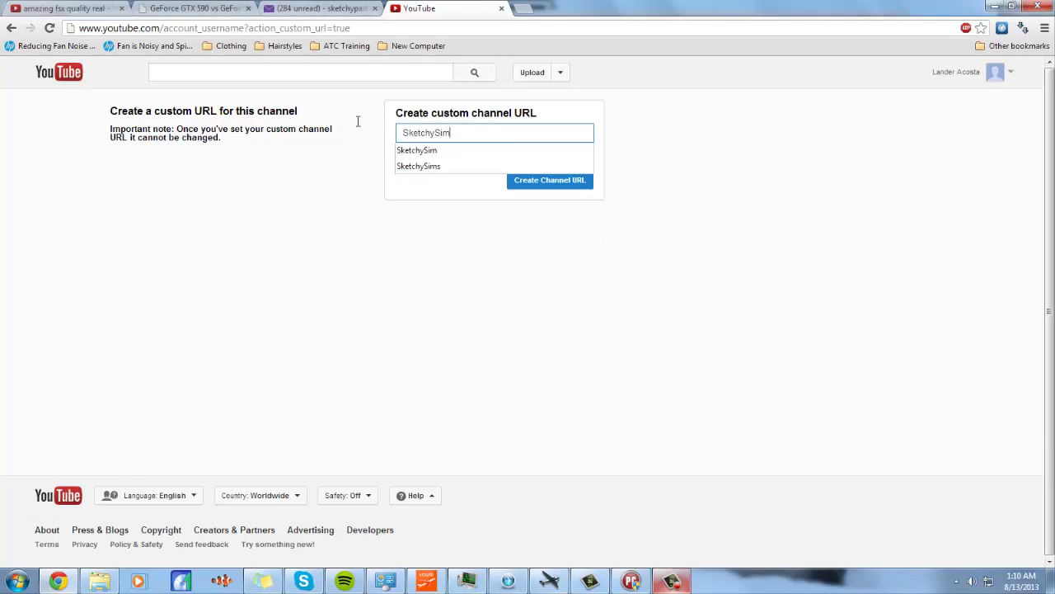
pyautogui.press('Down')
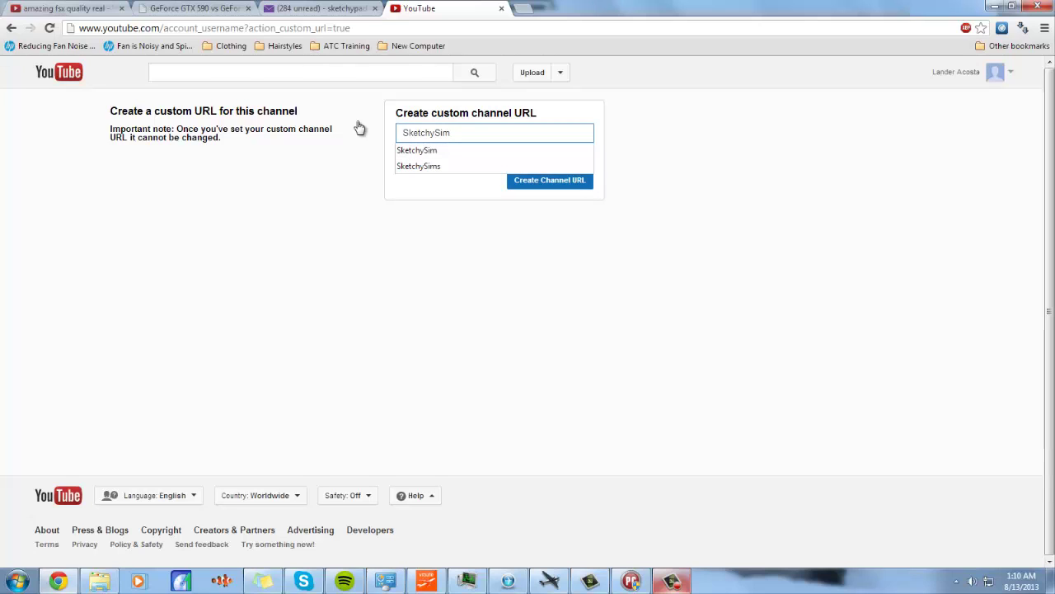
pyautogui.write('s')
pyautogui.press('Return')
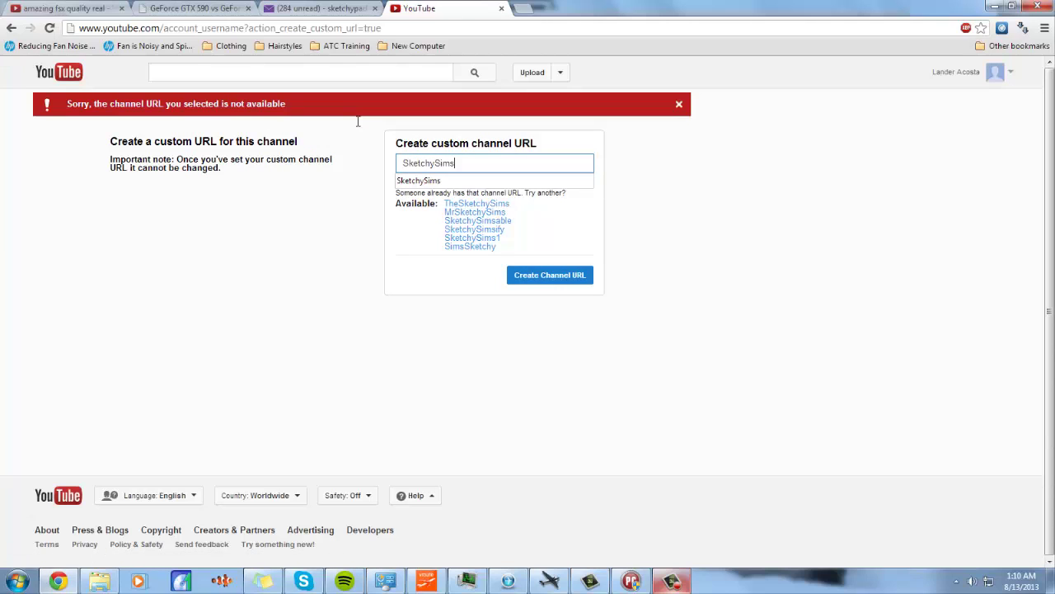
# Step: Shorten the requested channel URL to SketchySim and try to create it
pyautogui.hotkey('ctrl', 'shift', 'Left')
pyautogui.press('Left')
pyautogui.press('BackSpace')
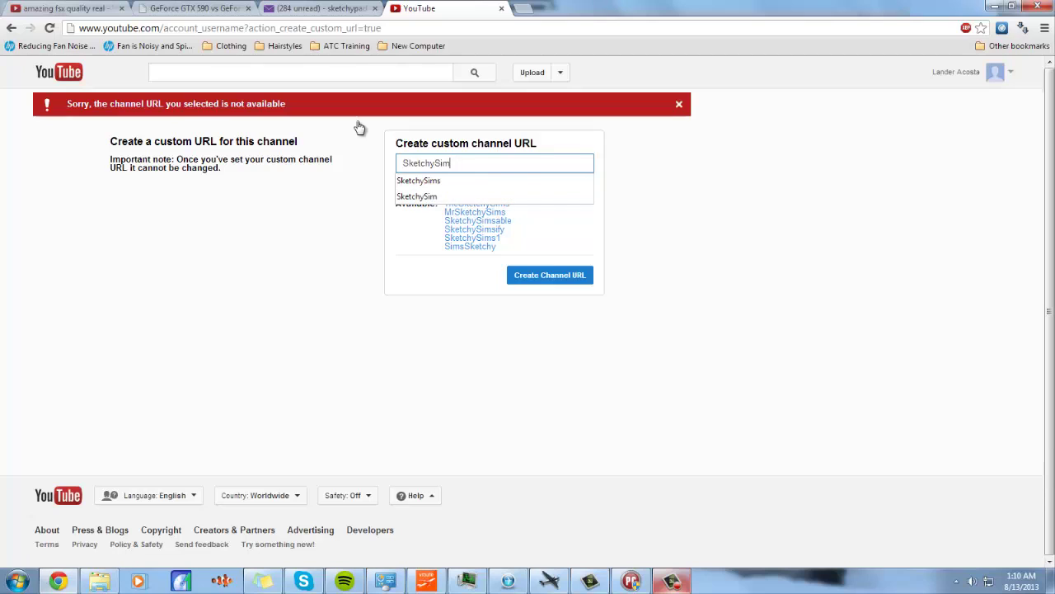
pyautogui.press('Return')
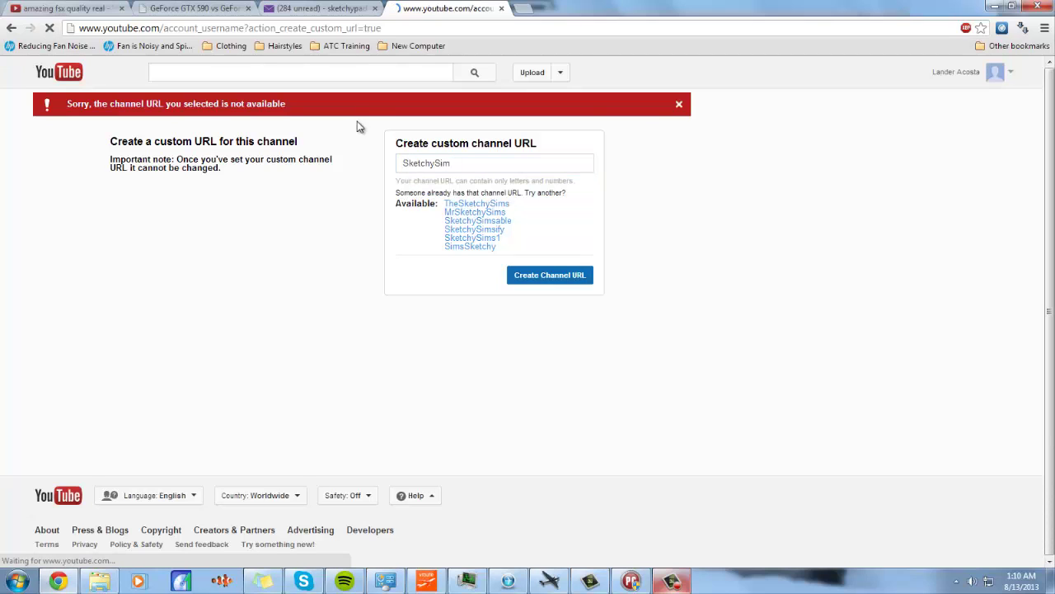
# Step: Prefix the requested channel URL with Mr and create MrSketchySim as the custom URL
pyautogui.press('Down')
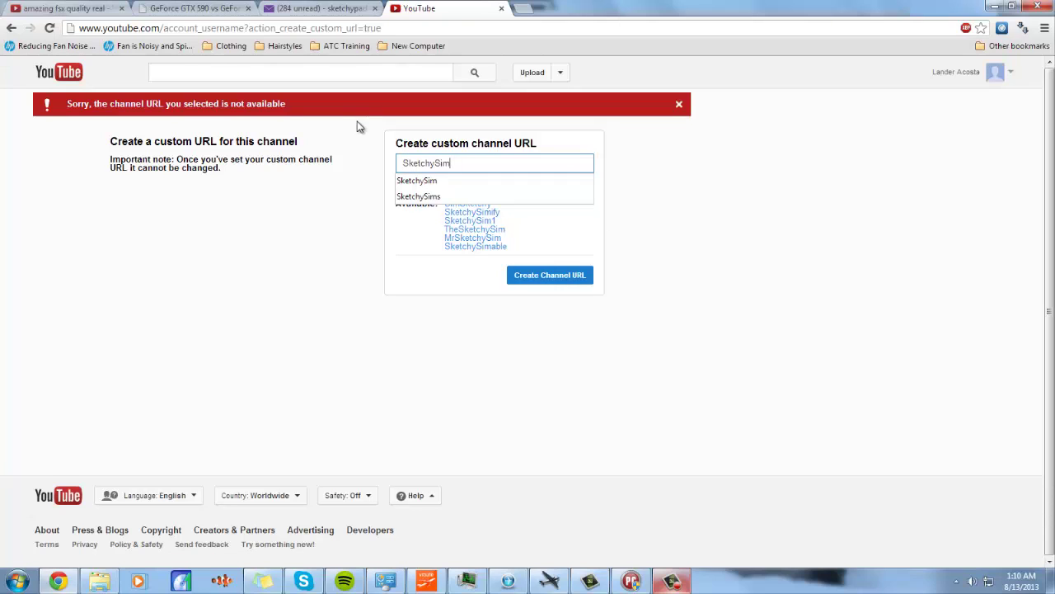
pyautogui.press('Home')
pyautogui.write('Mr')
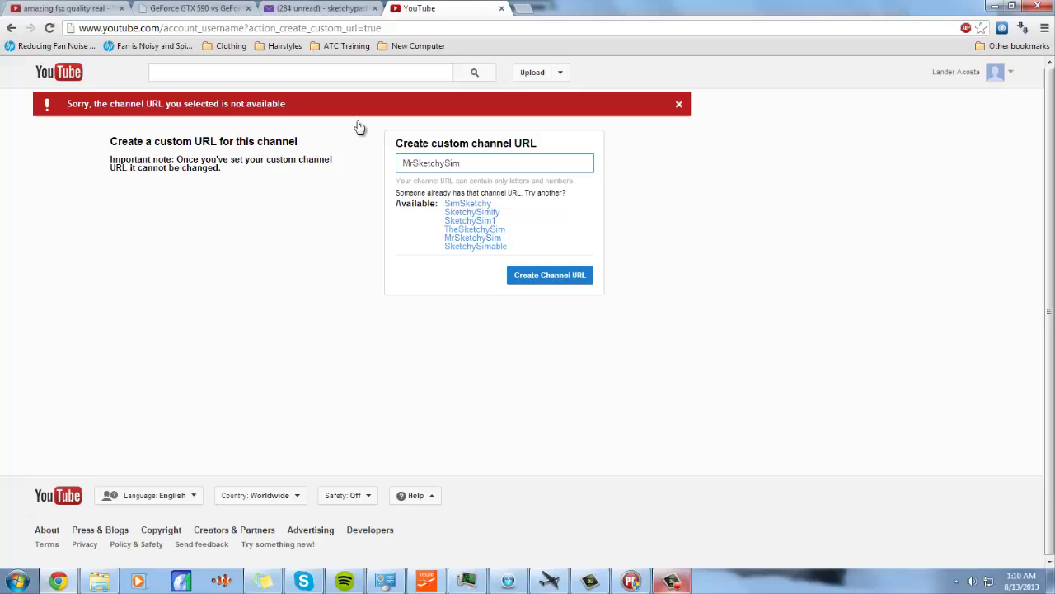
pyautogui.press('Return')
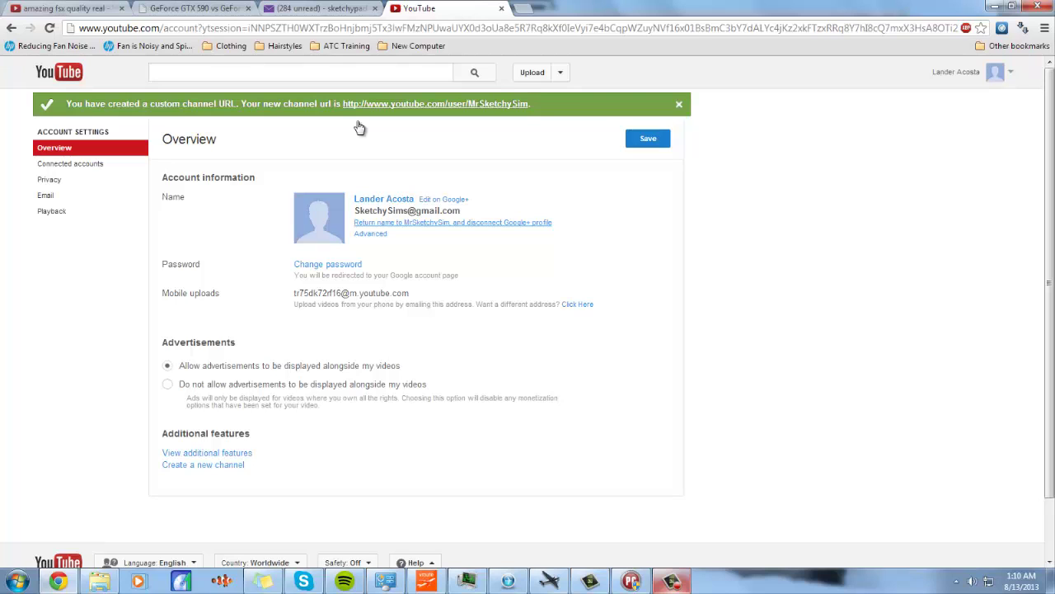
# Step: Return the channel name to MrSketchySim and disconnect the Google+ profile, dismissing the Windows color scheme prompt
pyautogui.press('Return')
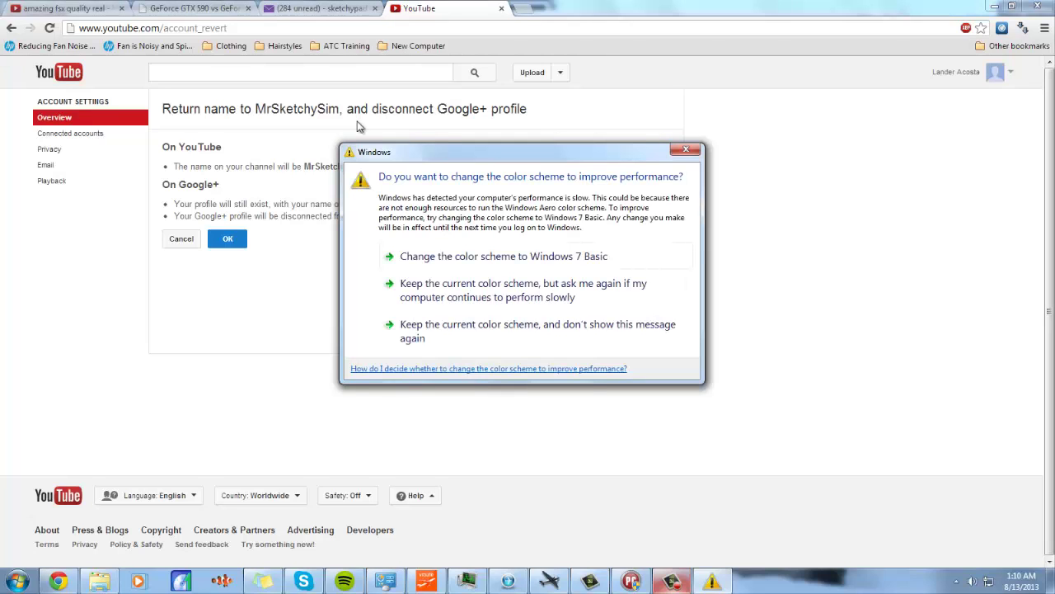
pyautogui.press('Escape')
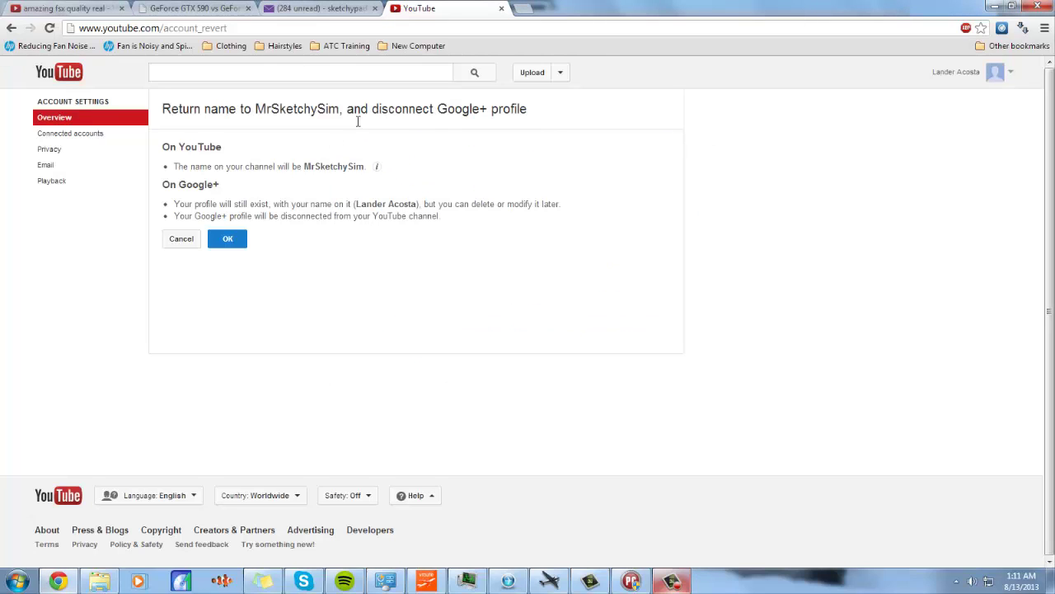
pyautogui.moveTo(941, 71); pyautogui.dragTo(971, 72)
pyautogui.press('Return')
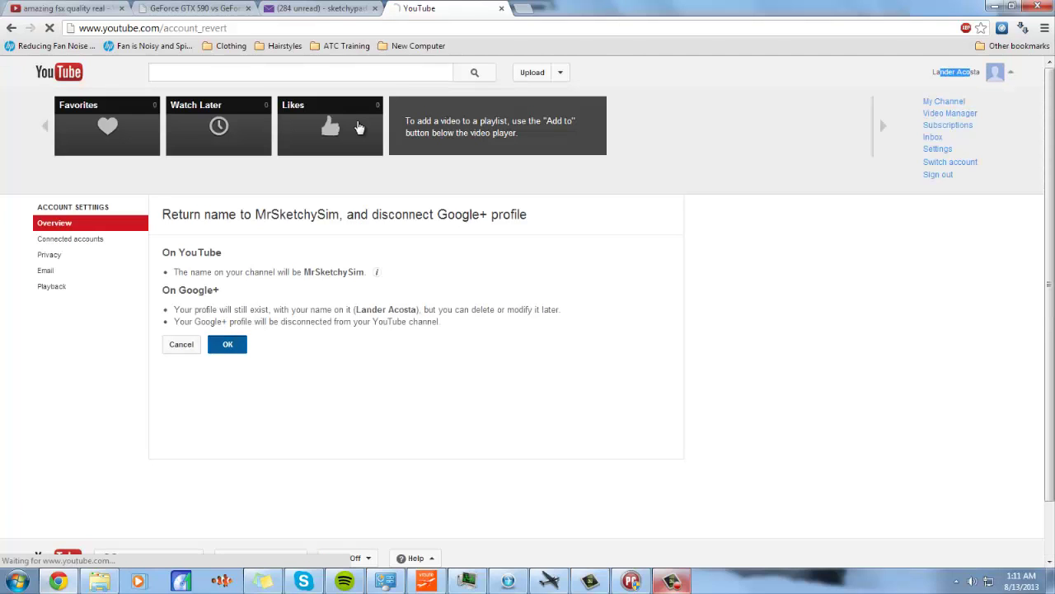